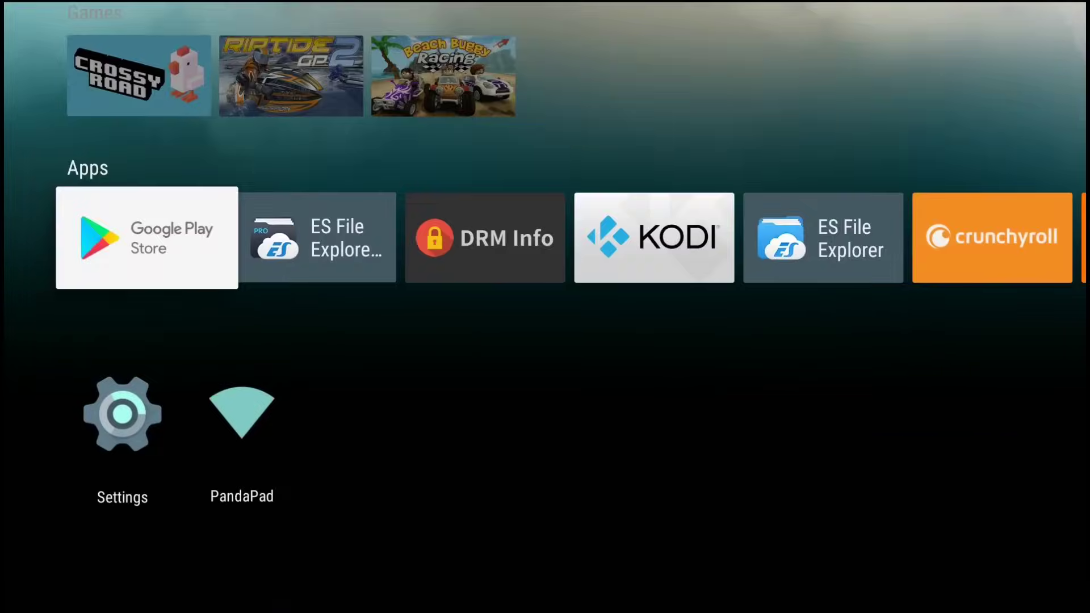
# Open the Google Play Store and search it for Netflix
pyautogui.press('Return')
pyautogui.press('Up')
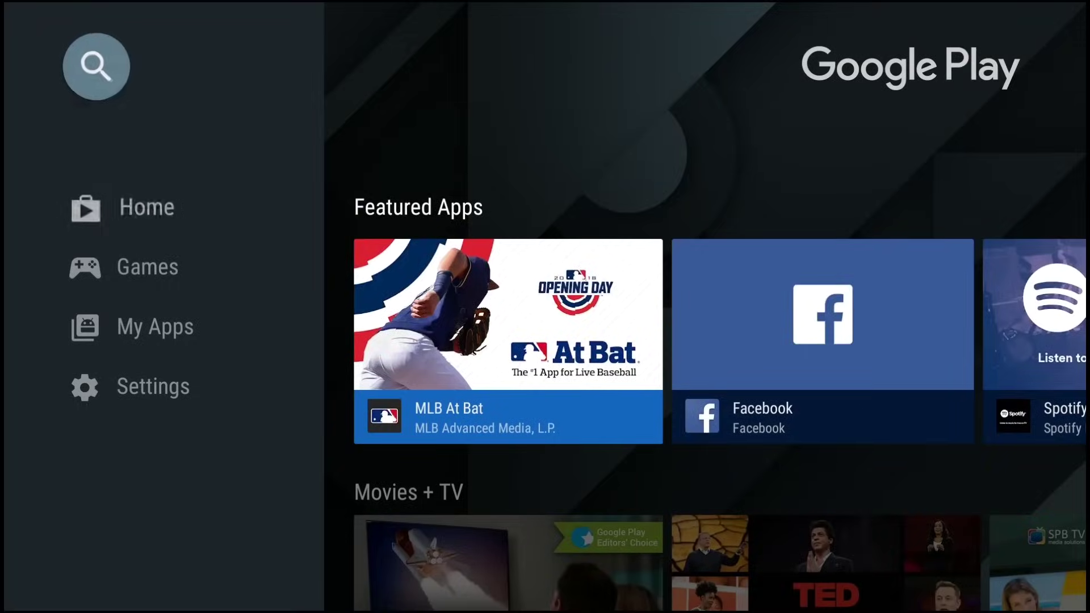
pyautogui.press('Return')
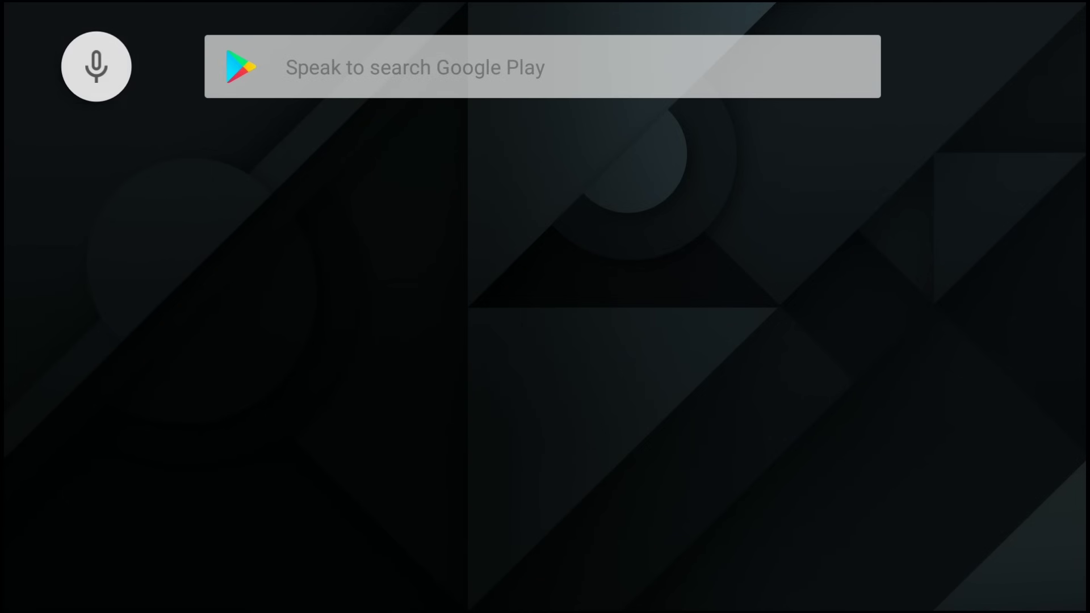
pyautogui.press('Down')
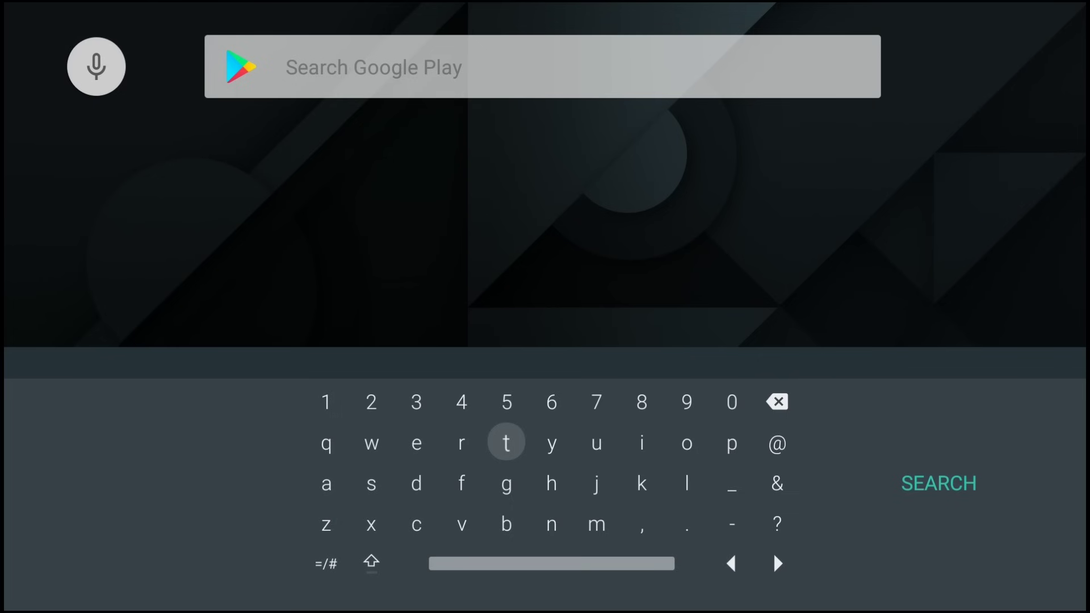
pyautogui.press('Down')
pyautogui.write('netf')
pyautogui.press('Up')
pyautogui.press('Up')
pyautogui.press('Return')
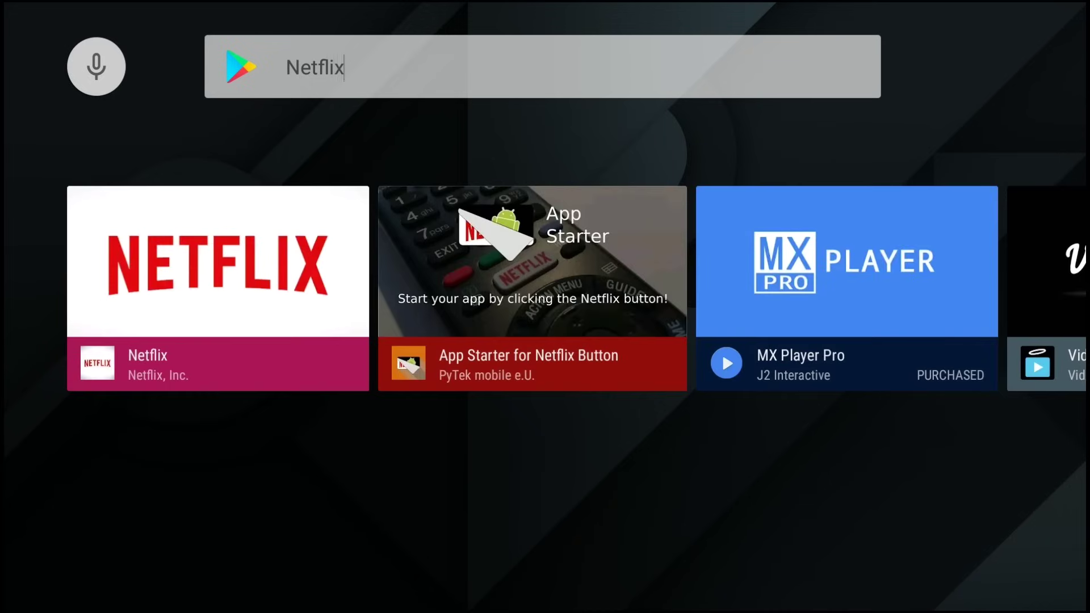
# Install the Netflix app by Netflix, Inc. from the search results and leave its store page
pyautogui.press('Down')
pyautogui.press('Return')
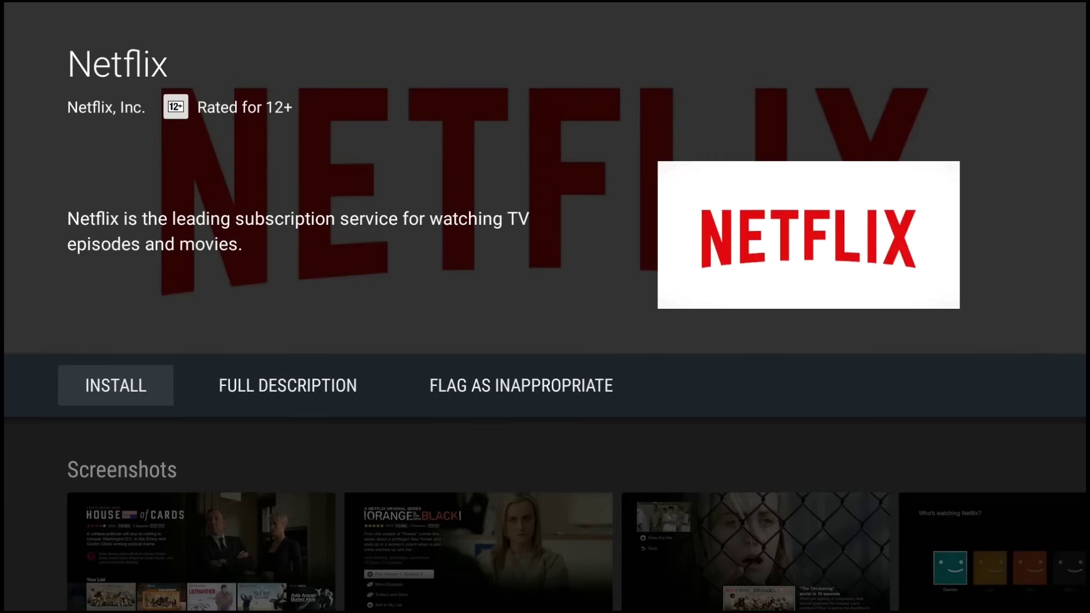
pyautogui.press('Return')
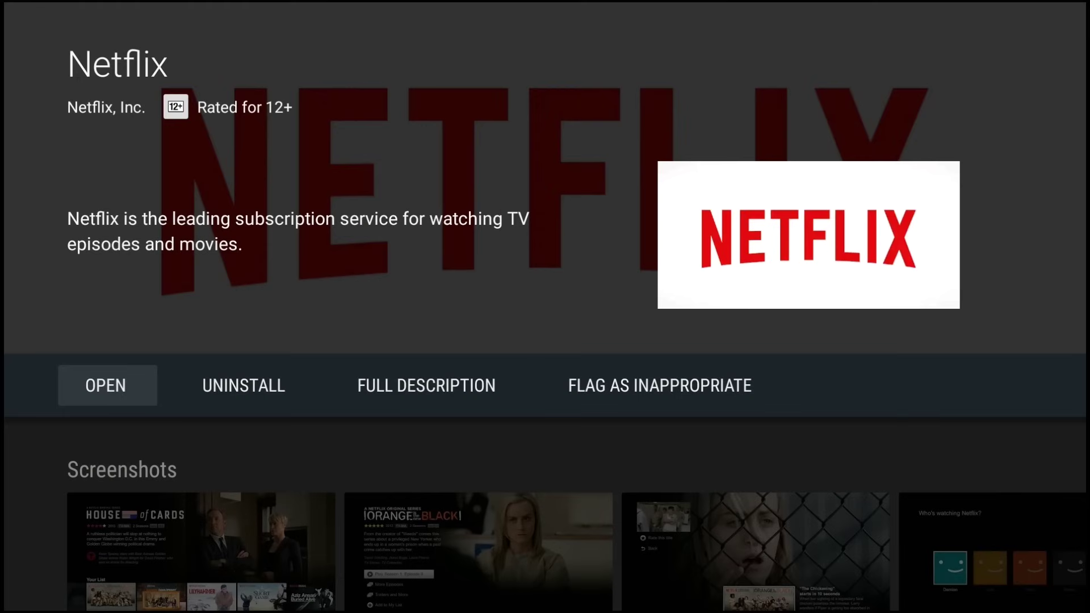
pyautogui.press('Escape')
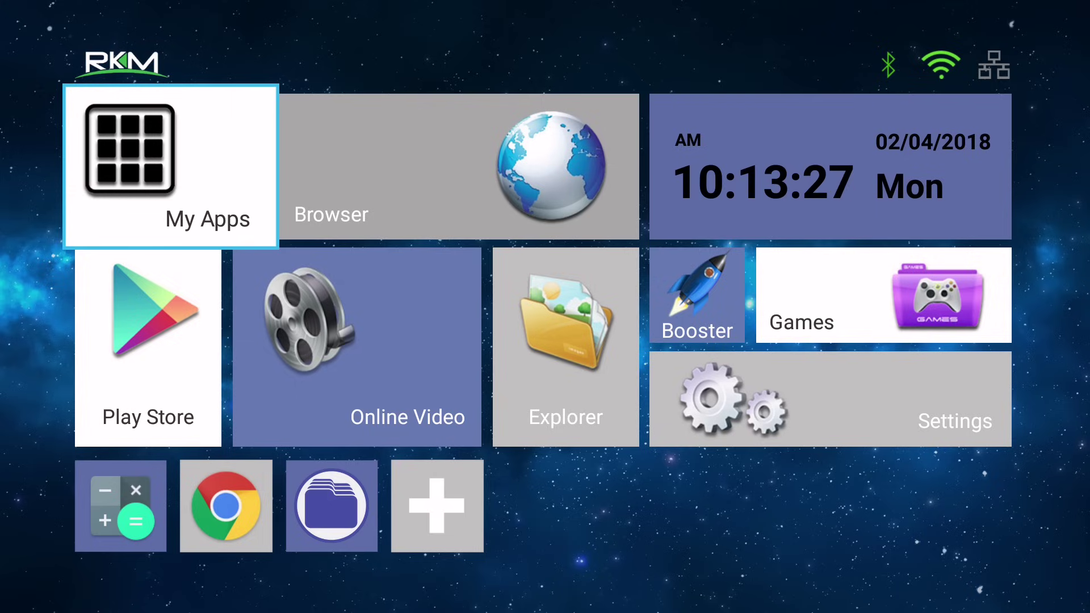
# Open the device Settings from the RKM home screen
pyautogui.press('Down')
pyautogui.press('Right')
pyautogui.press('Right')
pyautogui.press('Right')
pyautogui.press('Down')
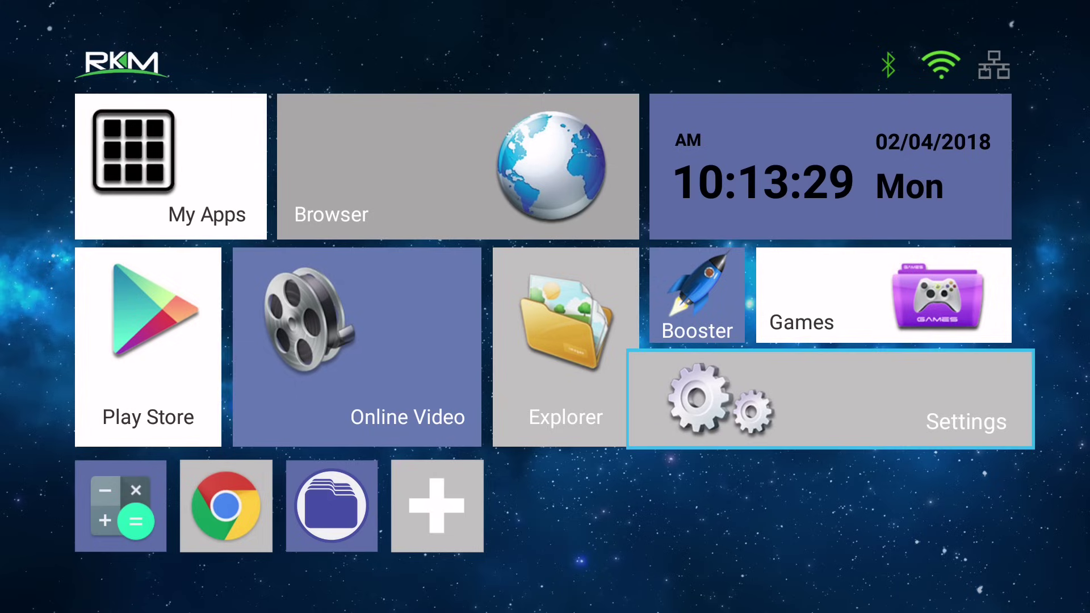
pyautogui.press('Return')
# Allow app installation from unknown sources under Security & restrictions, accept the warning and return to the home screen
pyautogui.press('Down')
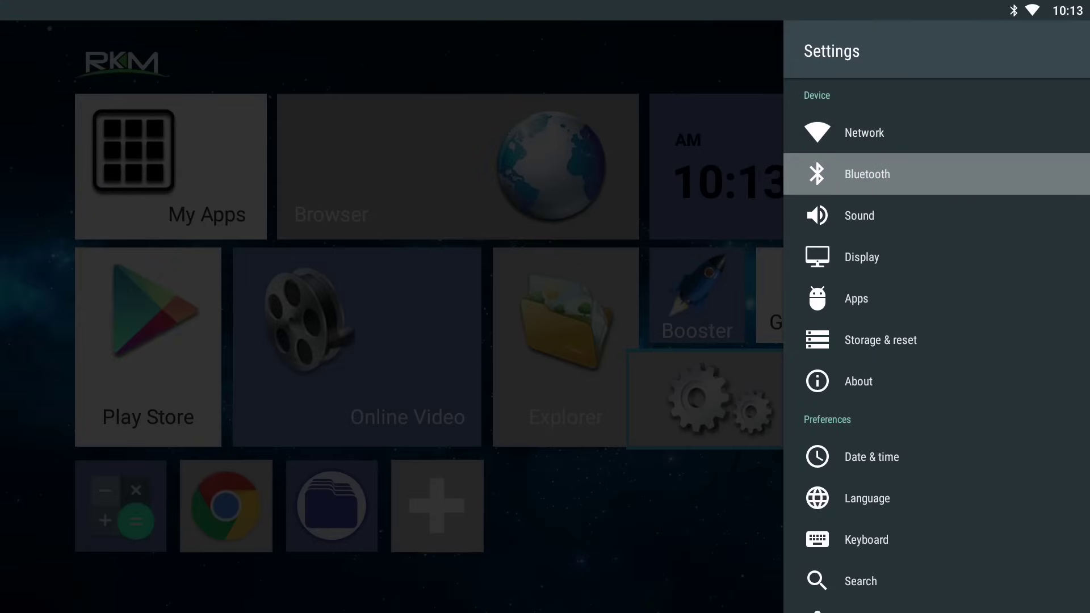
pyautogui.press('Down')
pyautogui.press('Down')
pyautogui.press('Down')
pyautogui.press('Down')
pyautogui.press('Down')
pyautogui.press('Down')
pyautogui.press('Down')
pyautogui.press('Down')
pyautogui.press('Down')
pyautogui.press('Down')
pyautogui.press('Down')
pyautogui.press('Down')
pyautogui.press('Down')
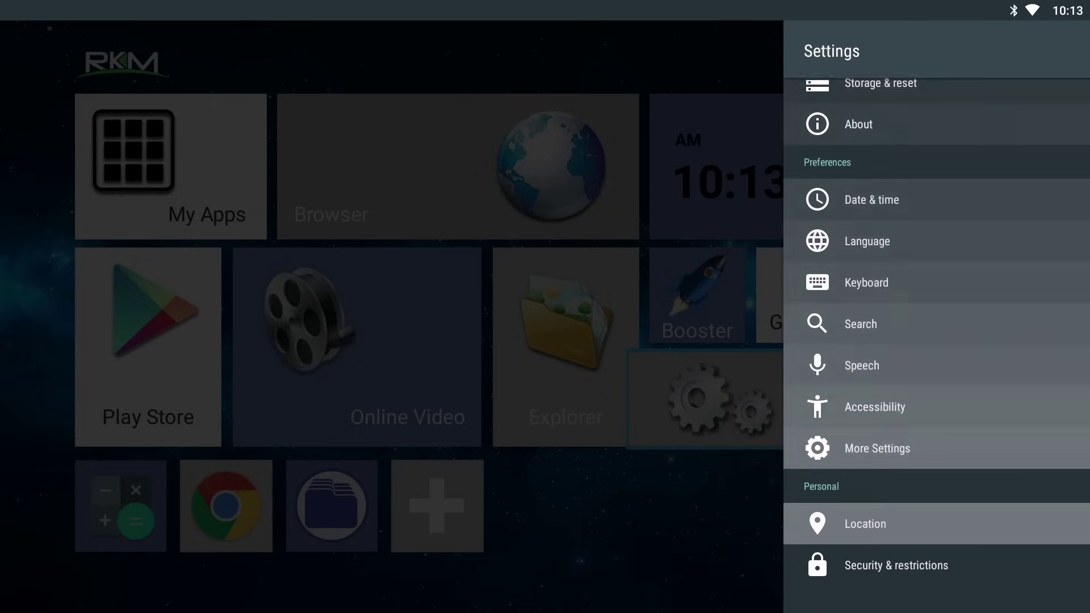
pyautogui.press('Down')
pyautogui.press('Return')
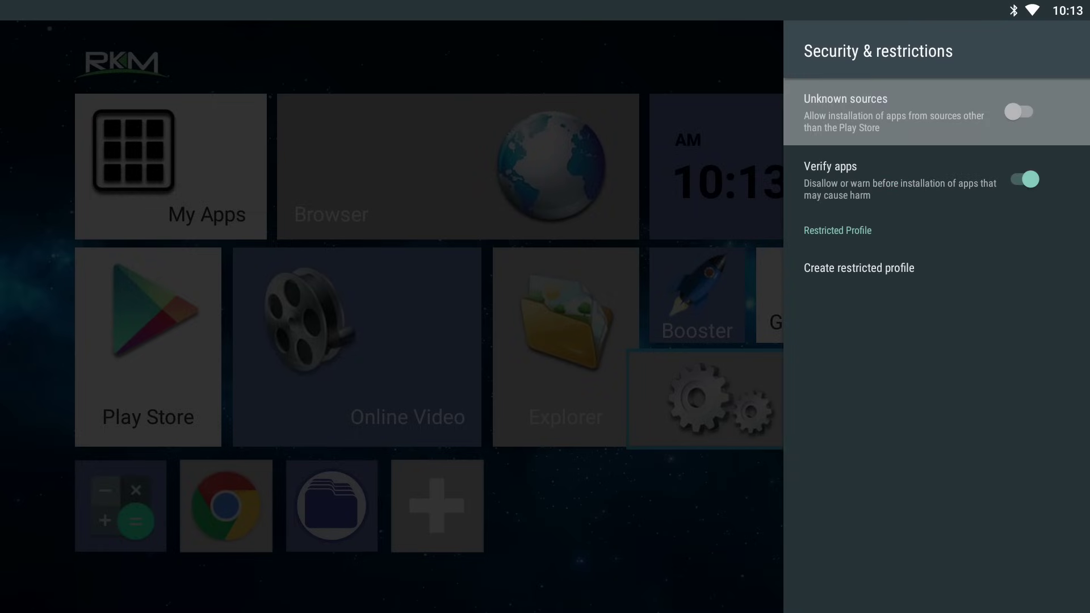
pyautogui.press('Return')
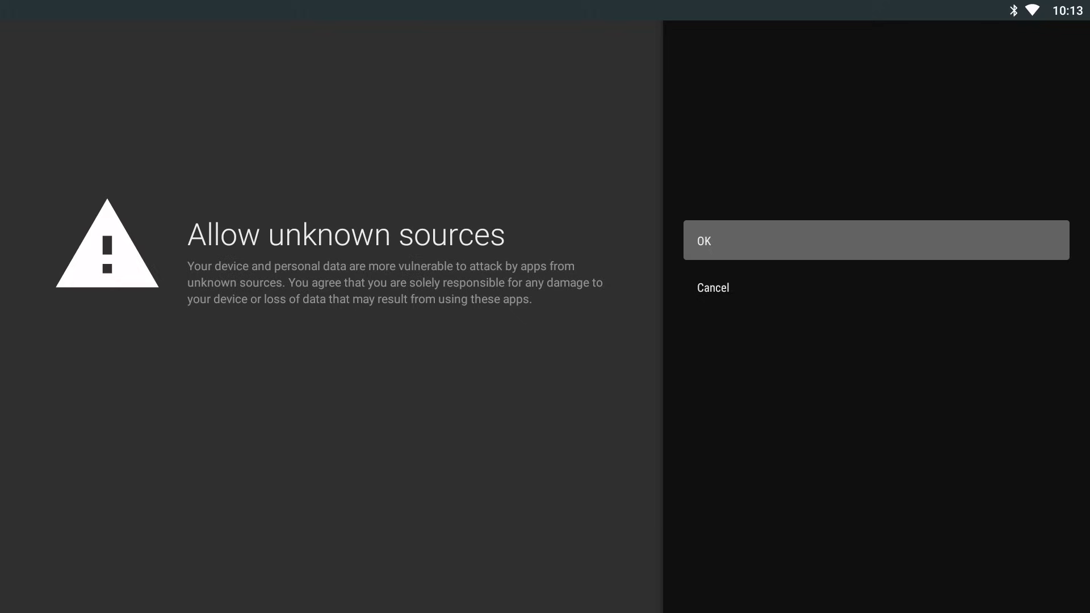
pyautogui.press('Return')
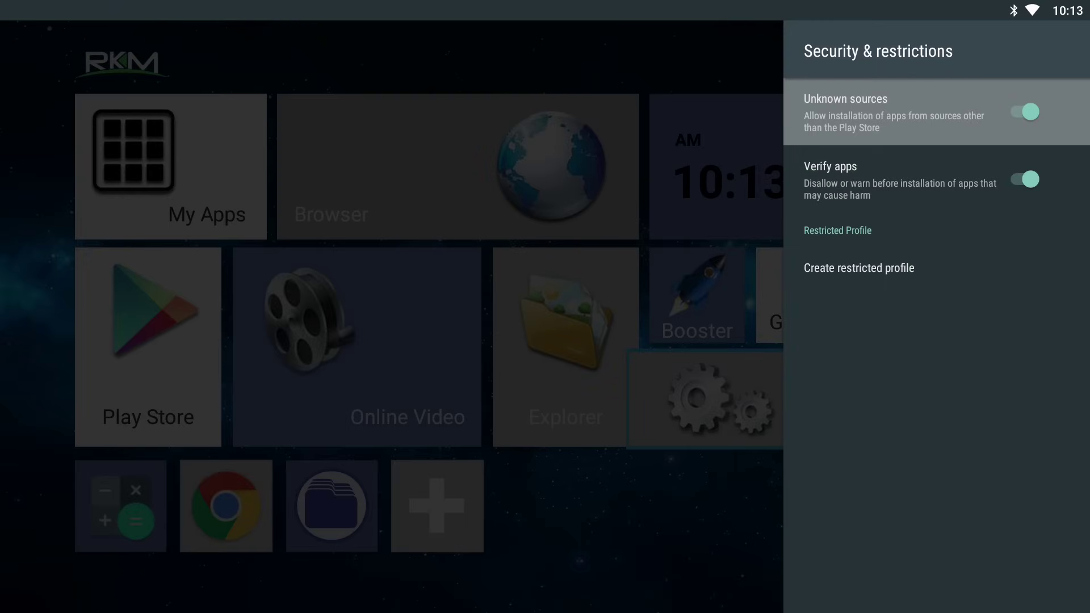
pyautogui.press('Escape')
pyautogui.press('Escape')
# Switch from the home screen to Chrome with the Netflix help page about incompatible devices
pyautogui.press('Left')
pyautogui.press('Left')
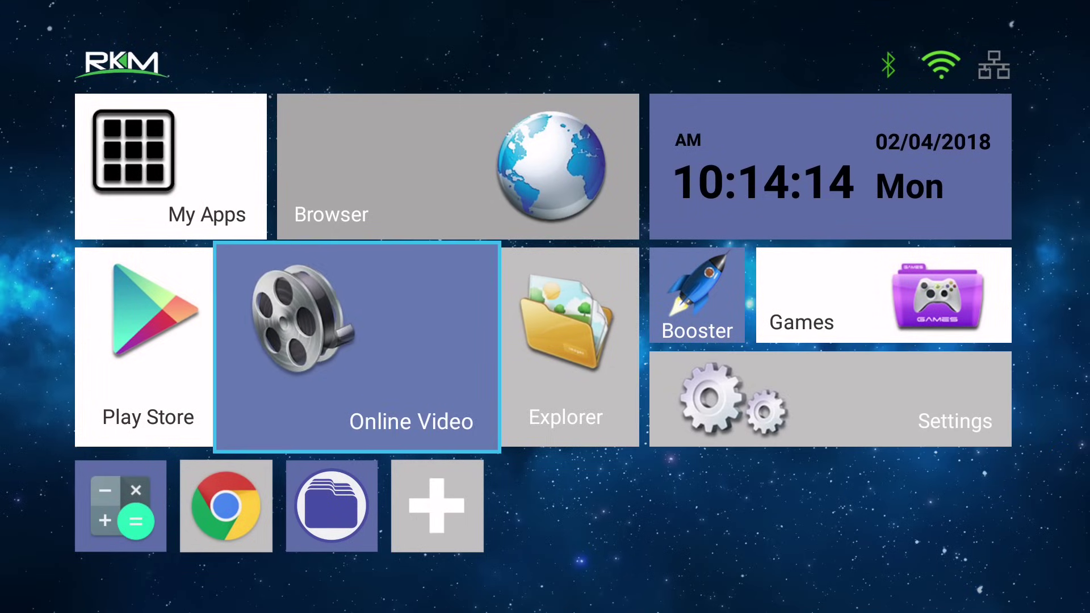
pyautogui.press('Down')
pyautogui.press('Left')
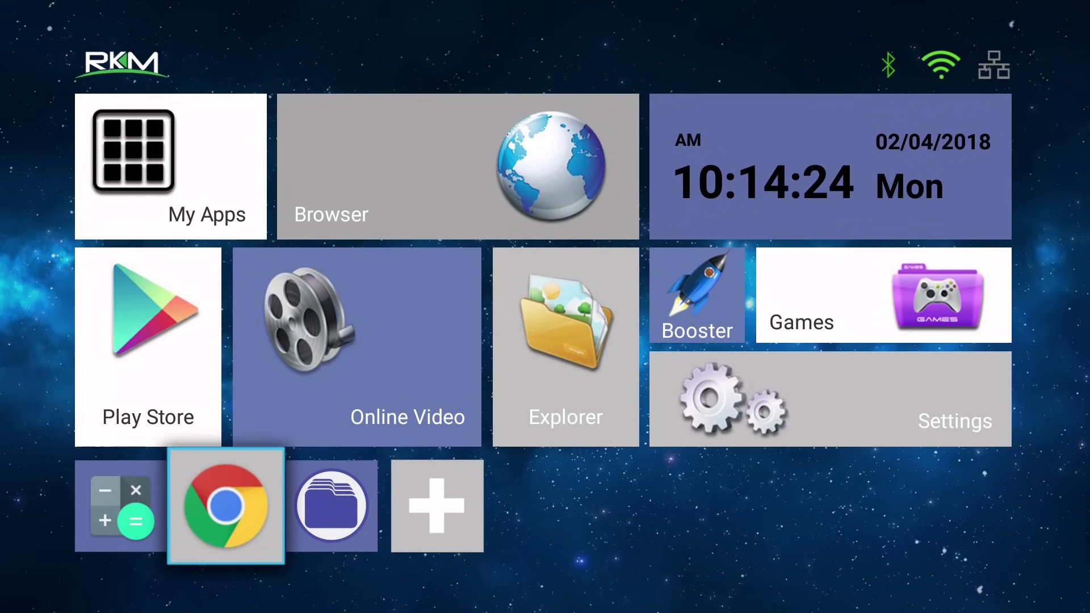
pyautogui.press('Return')
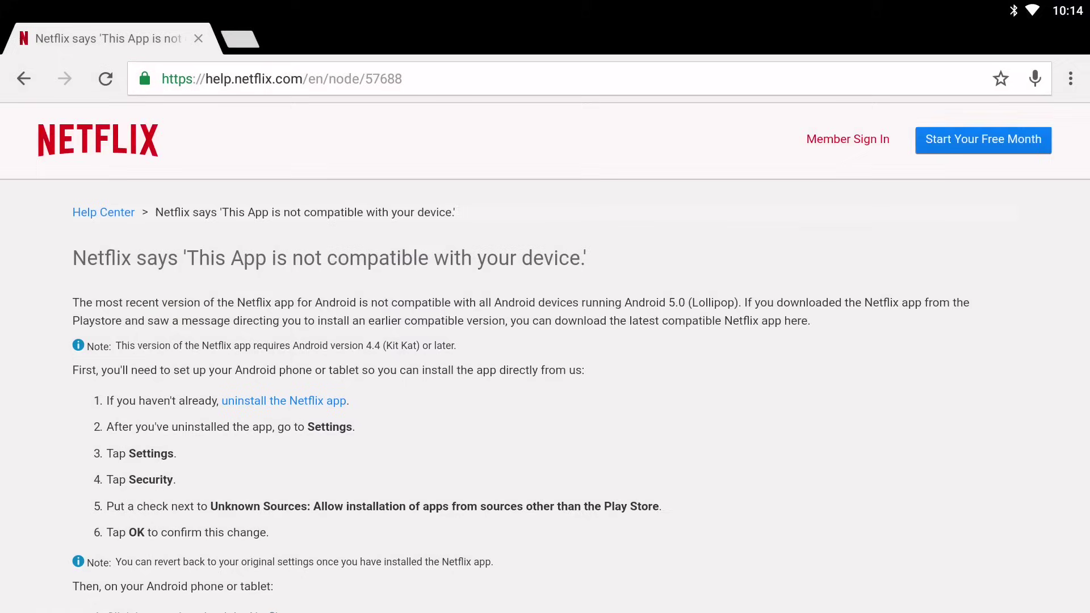
# Follow the help page's link for downloading the Netflix app and dismiss the app chooser
pyautogui.press('Down')
pyautogui.press('Down')
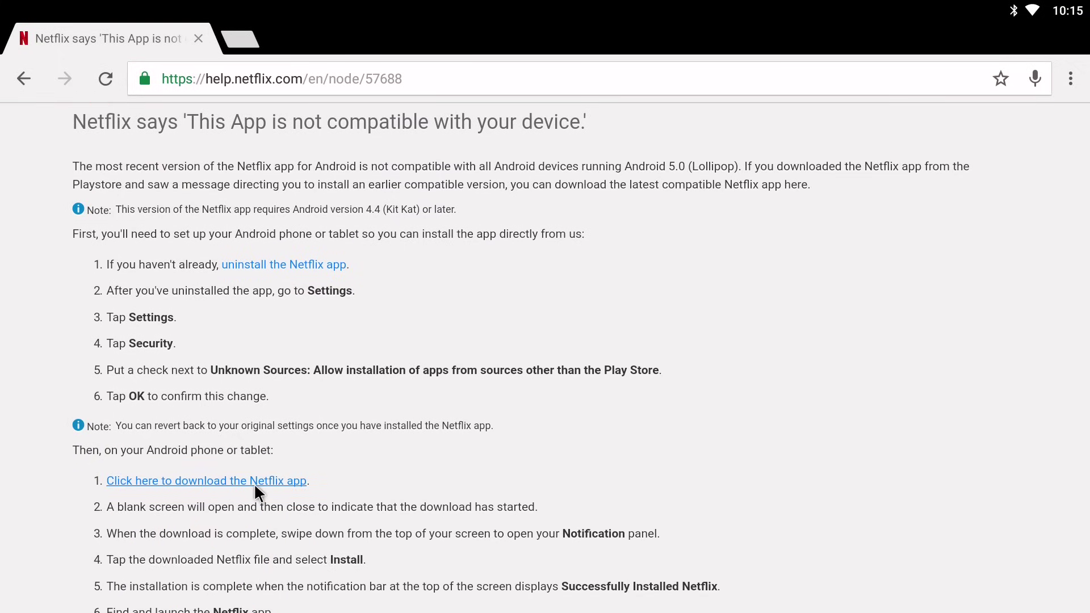
pyautogui.click(271, 474)
pyautogui.click(265, 482)
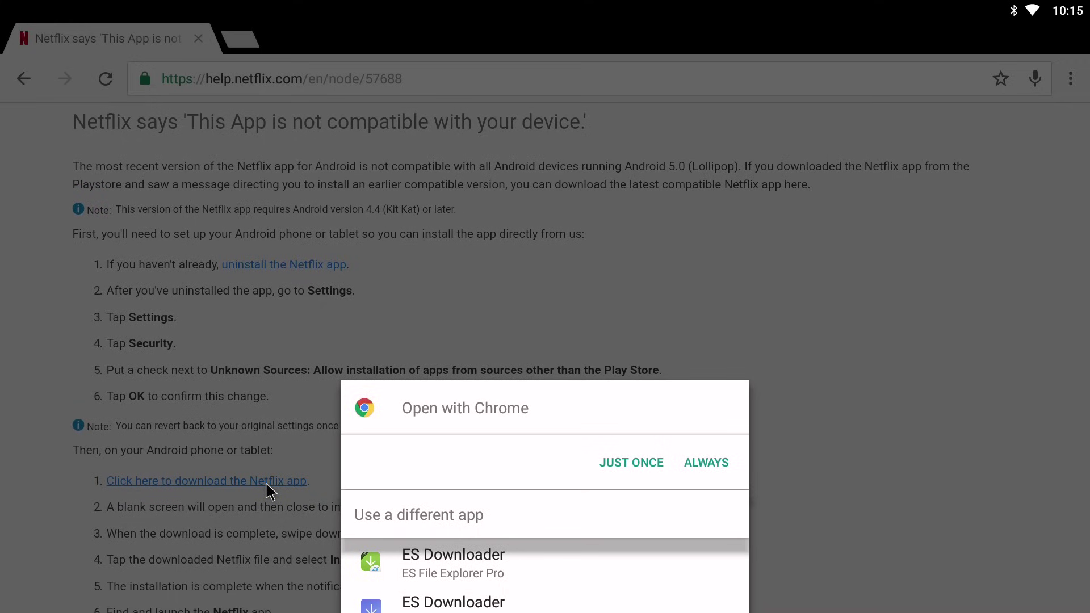
pyautogui.press('Escape')
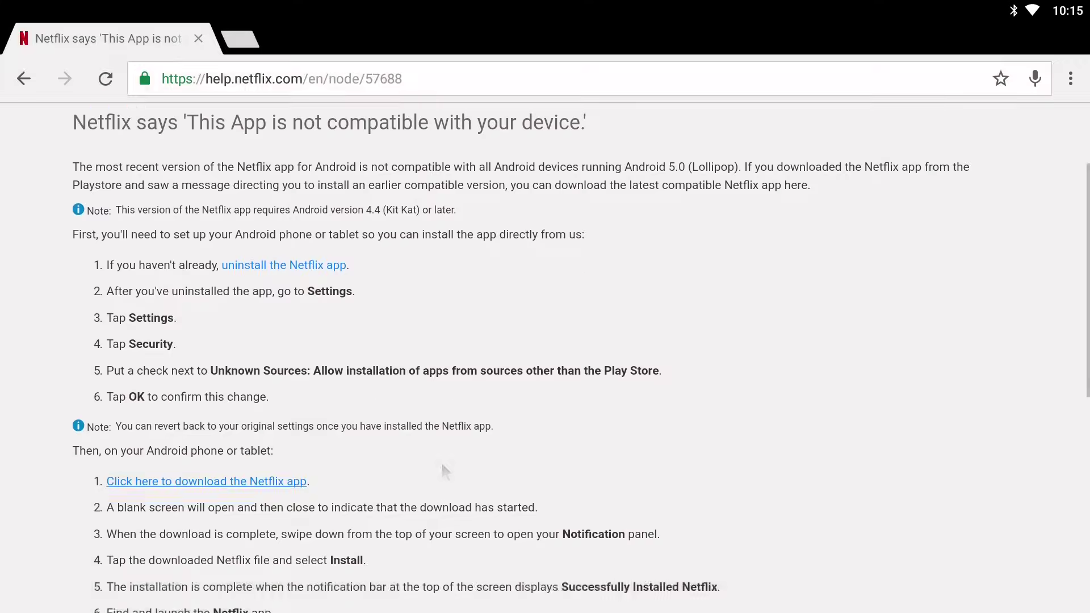
pyautogui.scroll(4, 440, 461)
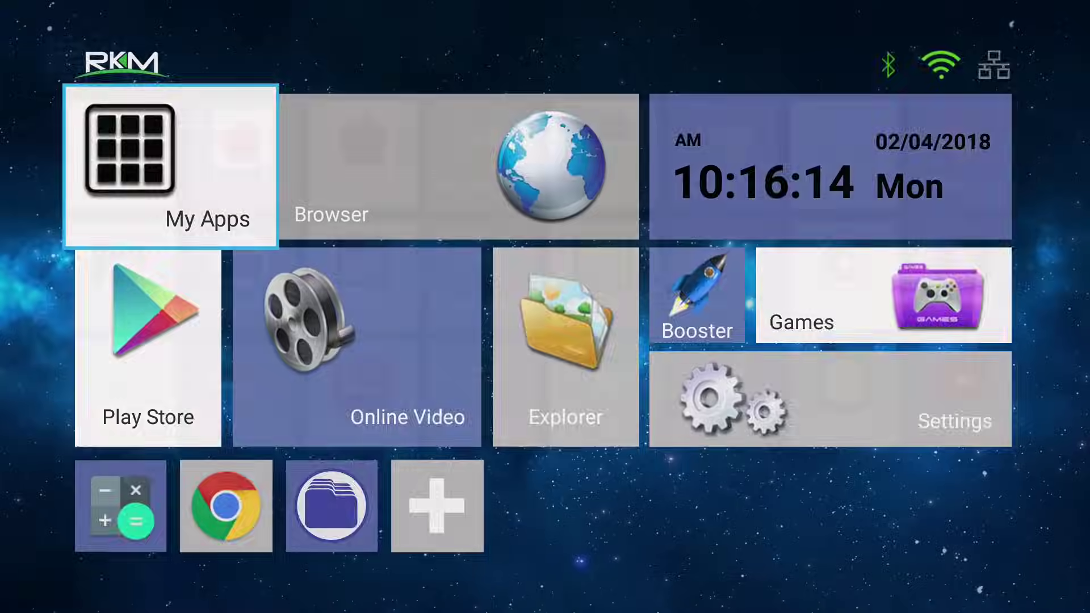
# Open ES File Explorer from the installed apps and go to the local Download folder
pyautogui.press('Return')
pyautogui.press('Down')
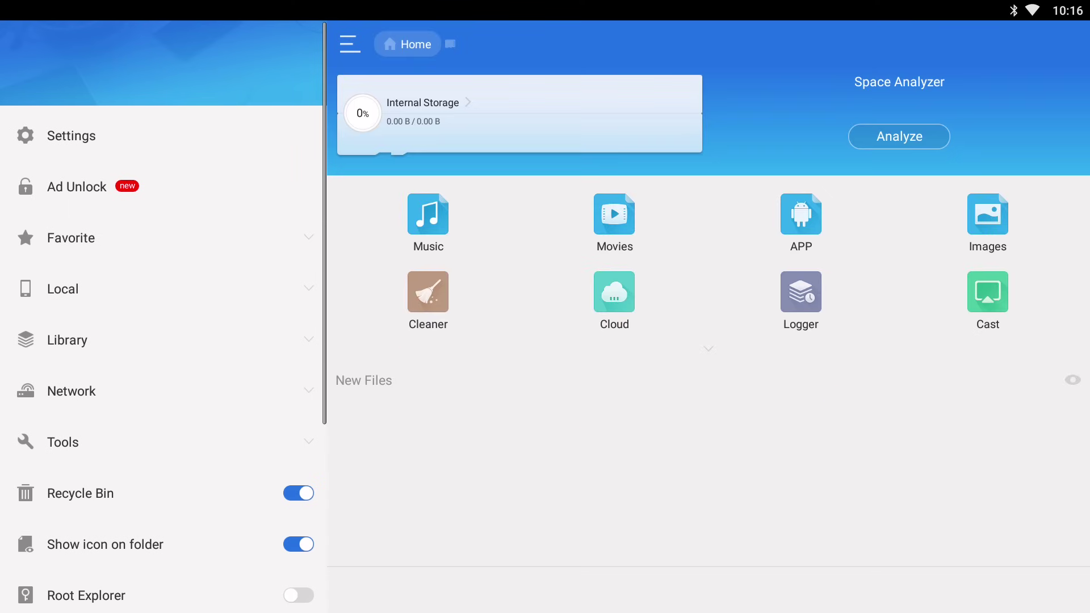
pyautogui.press('Down')
pyautogui.press('Down')
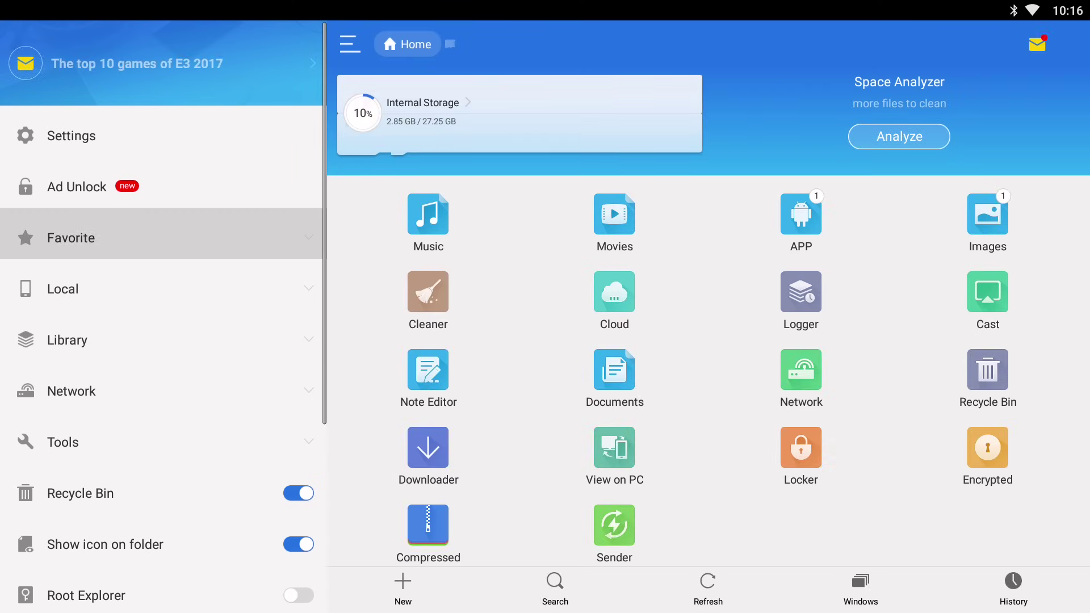
pyautogui.press('Down')
pyautogui.press('Return')
pyautogui.press('Down')
pyautogui.press('Down')
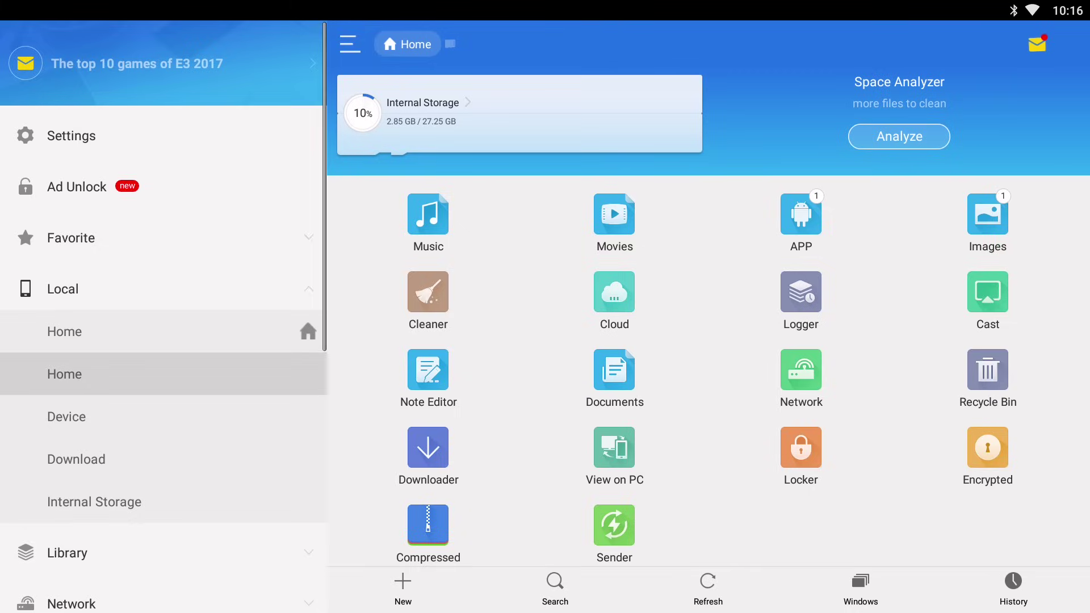
pyautogui.press('Down')
pyautogui.press('Down')
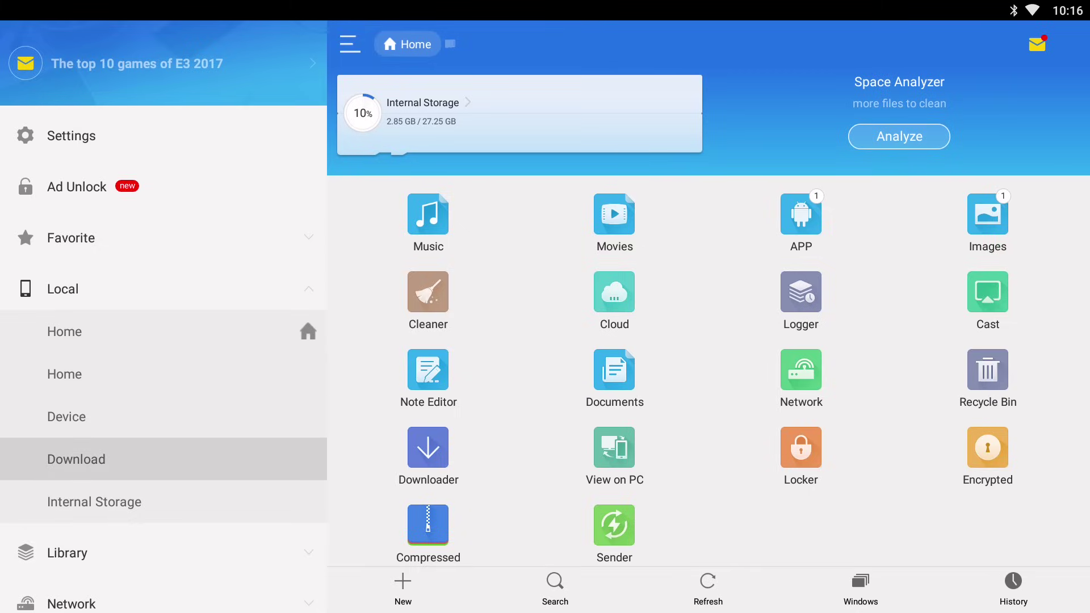
pyautogui.press('Return')
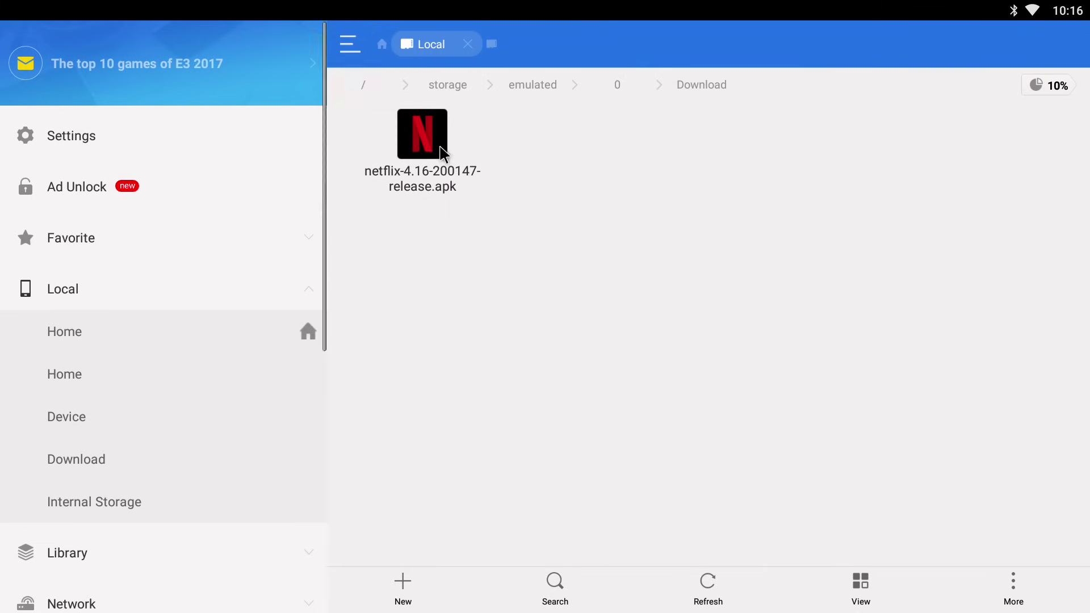
# Install netflix-4.16-200147-release.apk with the Package installer as an update to the existing Netflix app
pyautogui.click(439, 149)
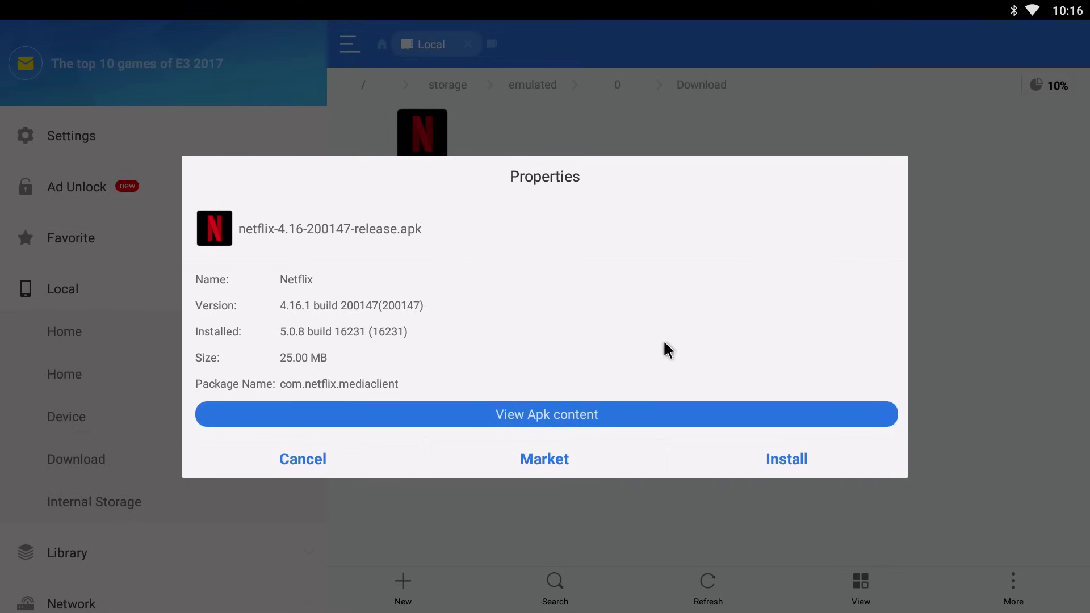
pyautogui.click(797, 471)
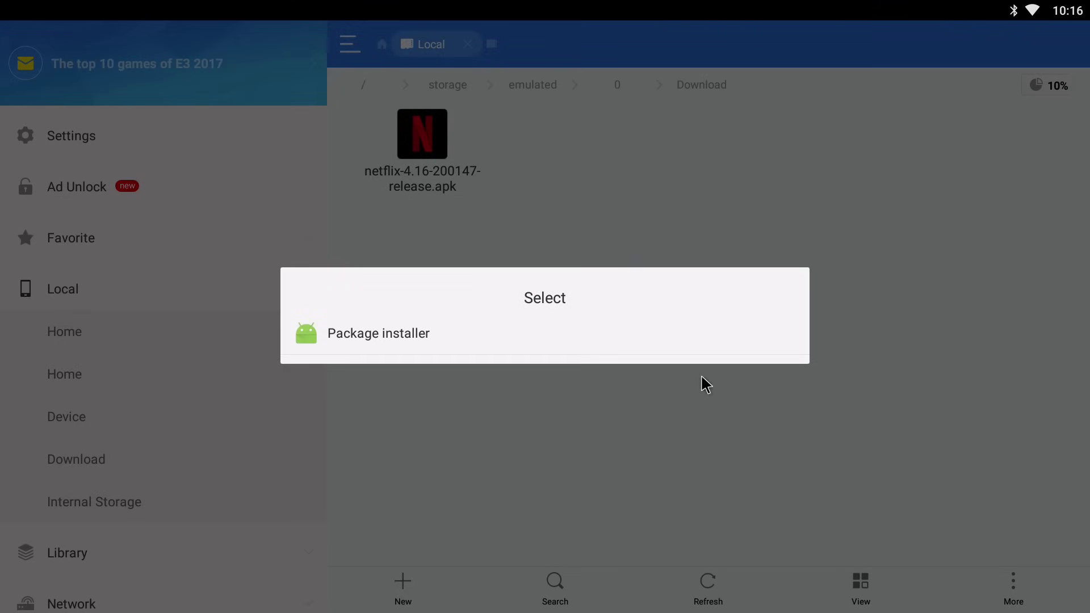
pyautogui.click(697, 335)
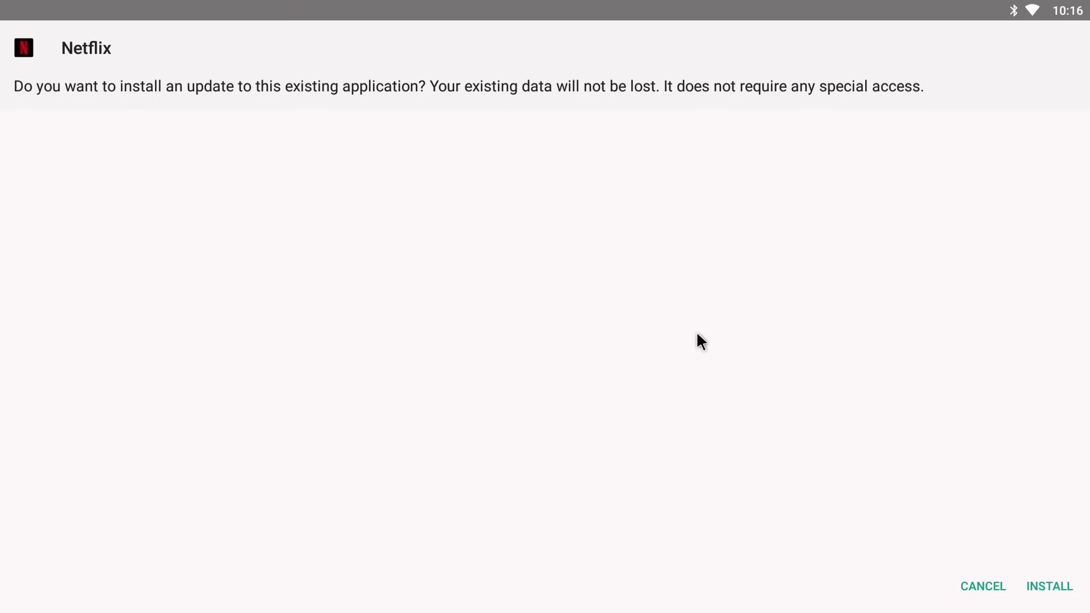
pyautogui.click(1067, 578)
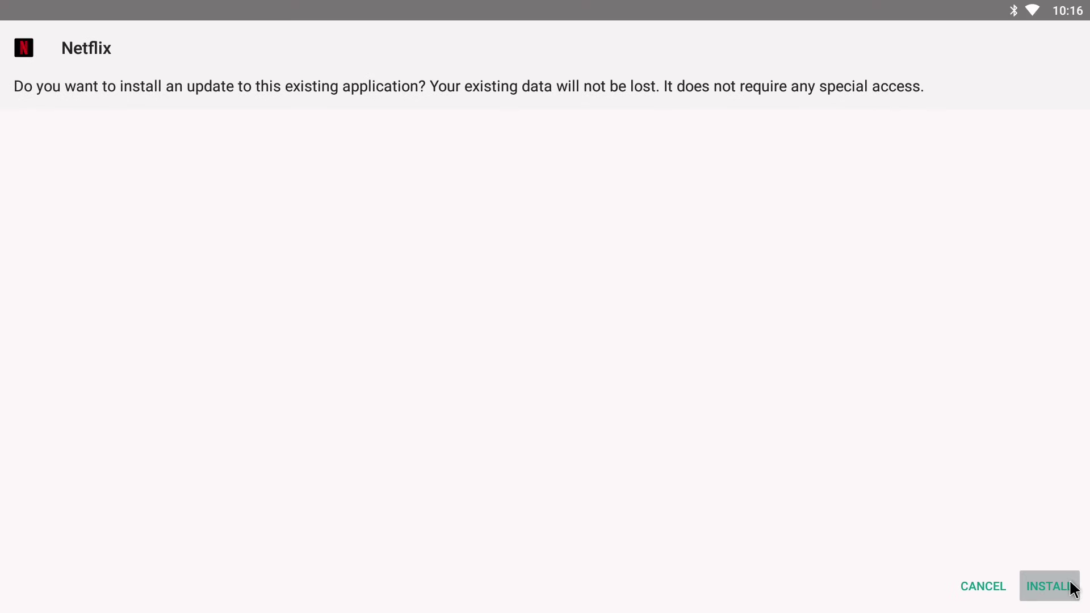
pyautogui.click(1072, 583)
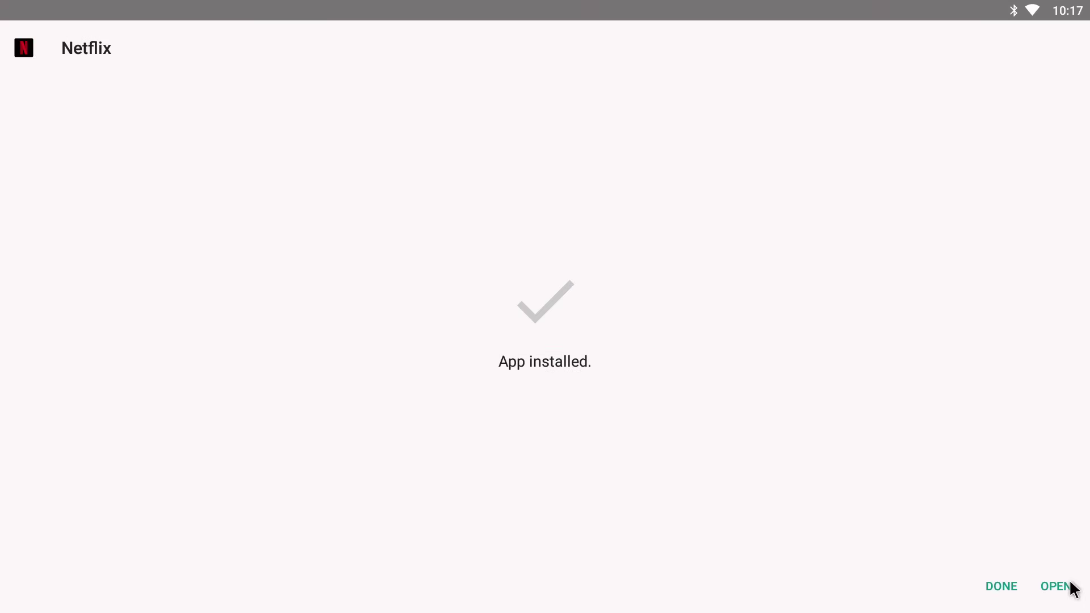
pyautogui.click(1071, 585)
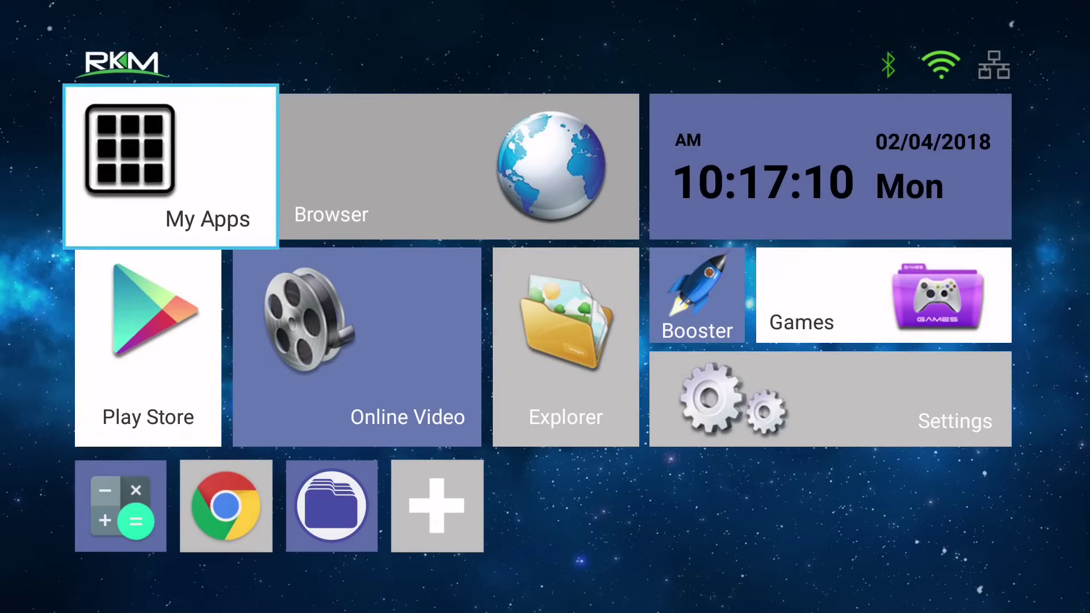
# Launch Netflix from the list of installed apps
pyautogui.press('Return')
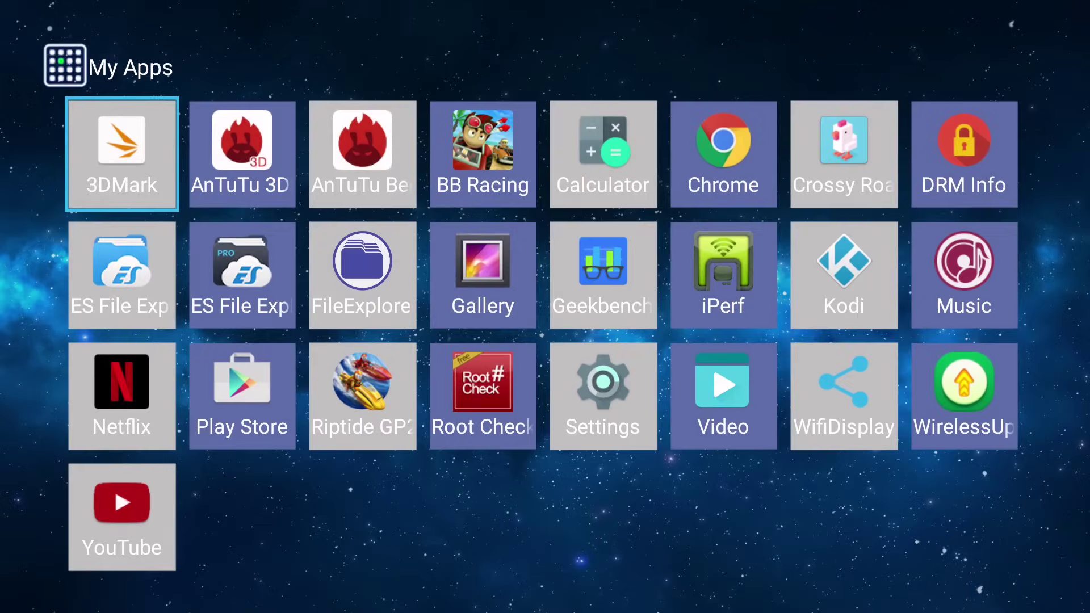
pyautogui.press('Down')
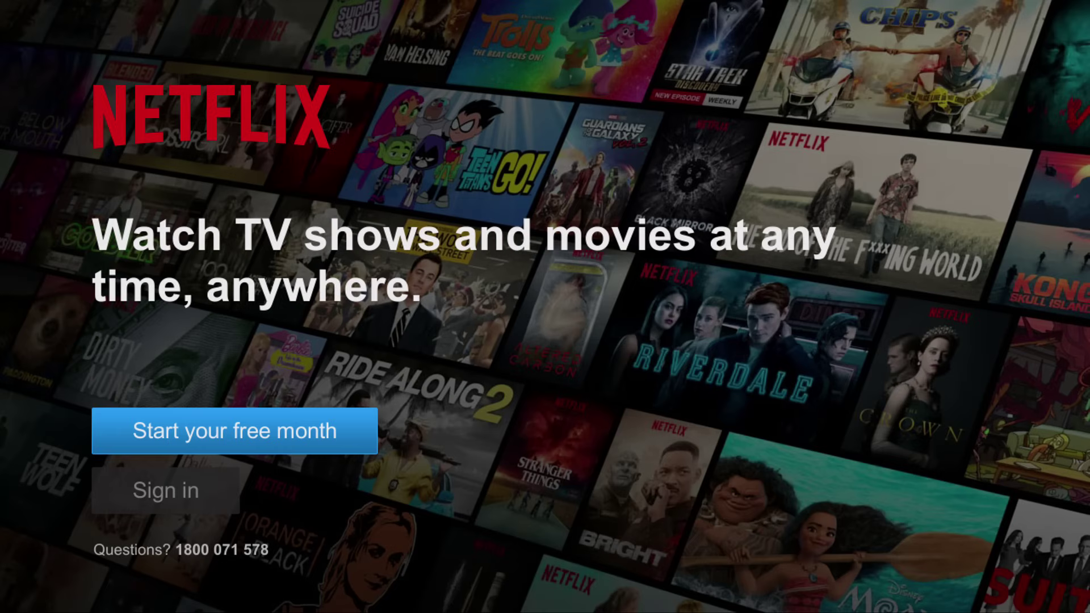